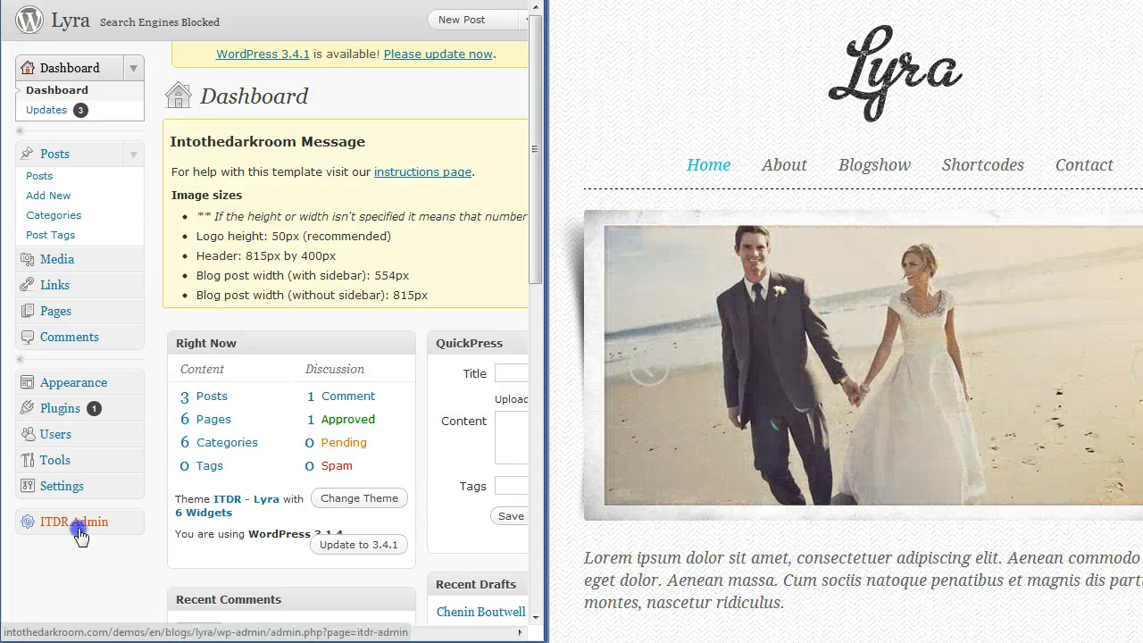
# - Open the ITDR Admin Header page and review its header image list and header settings
pyautogui.click(78, 529)
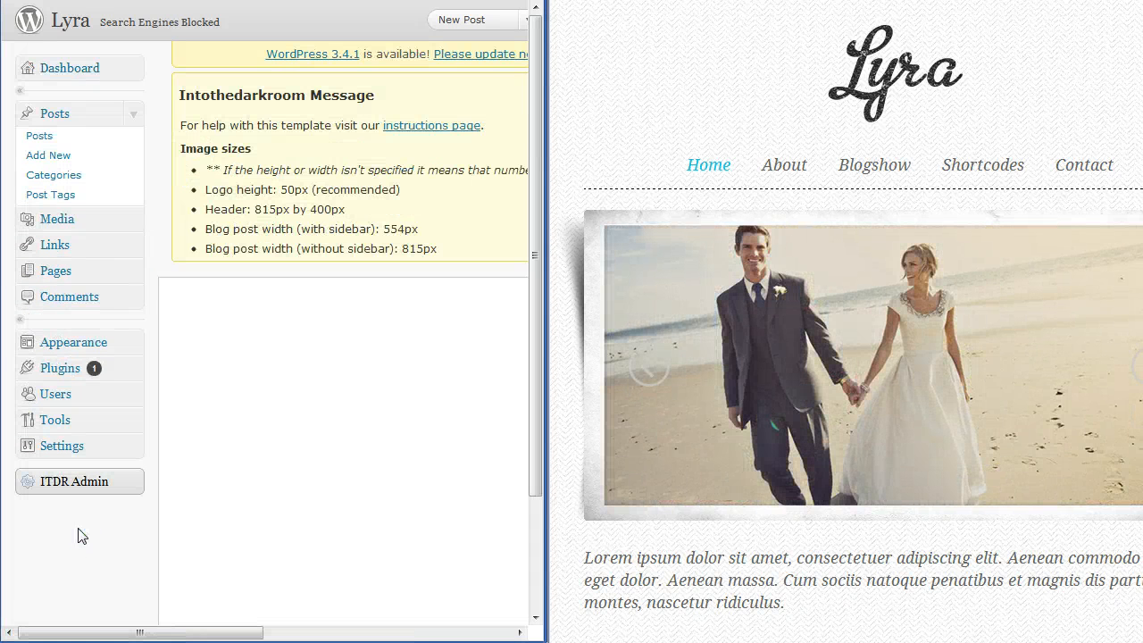
pyautogui.moveTo(140, 633); pyautogui.dragTo(215, 634)
pyautogui.scroll(-3, 268, 528)
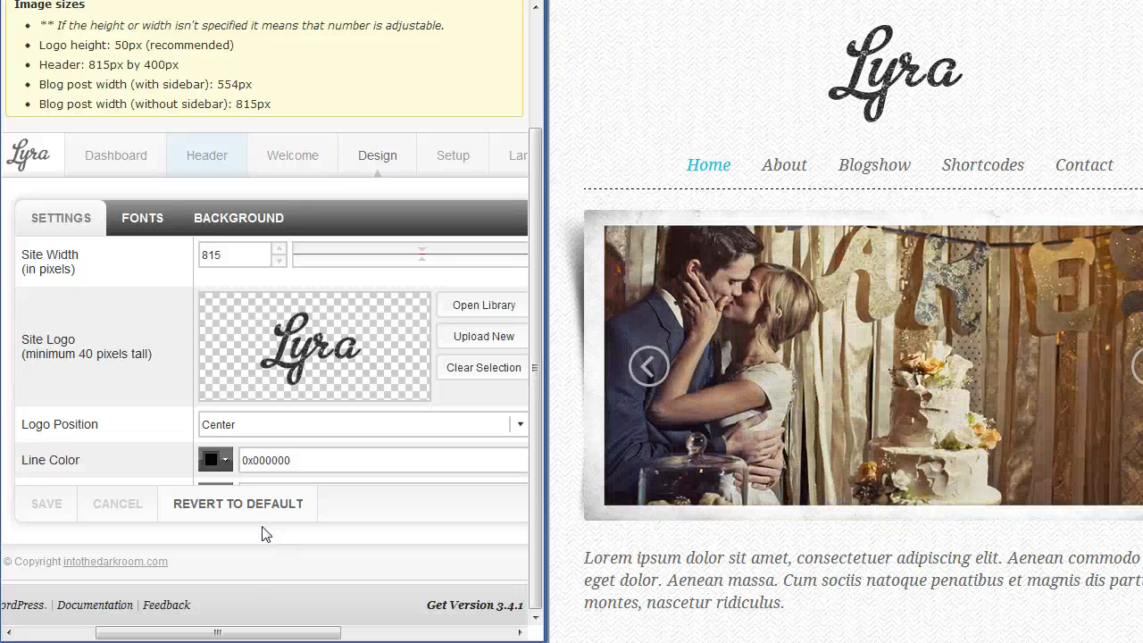
pyautogui.click(210, 163)
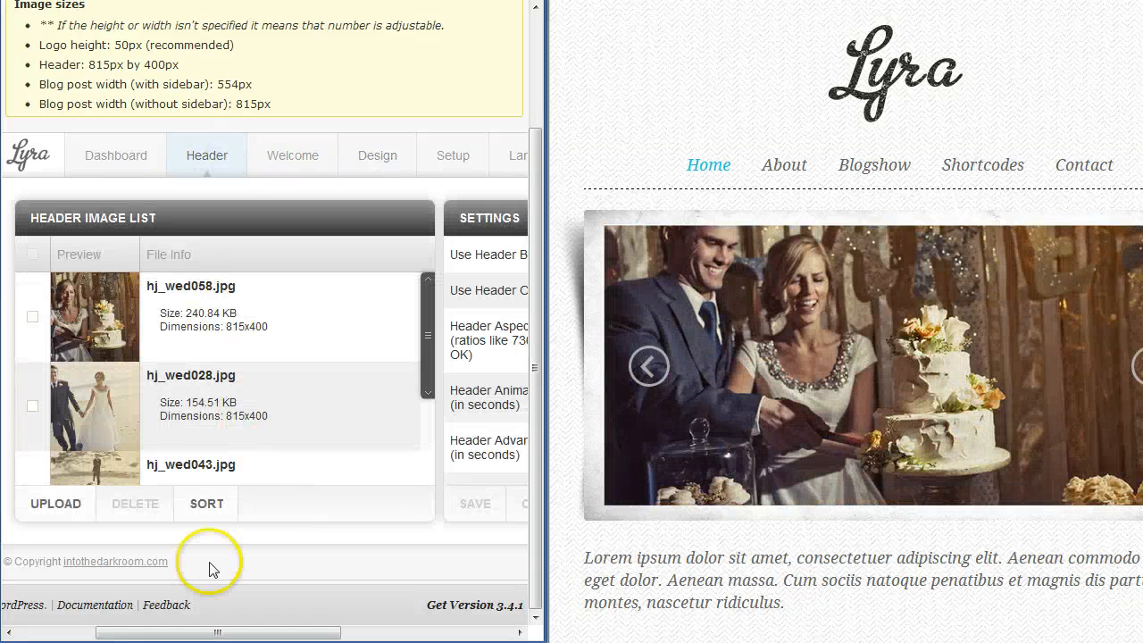
pyautogui.moveTo(129, 634); pyautogui.dragTo(293, 634)
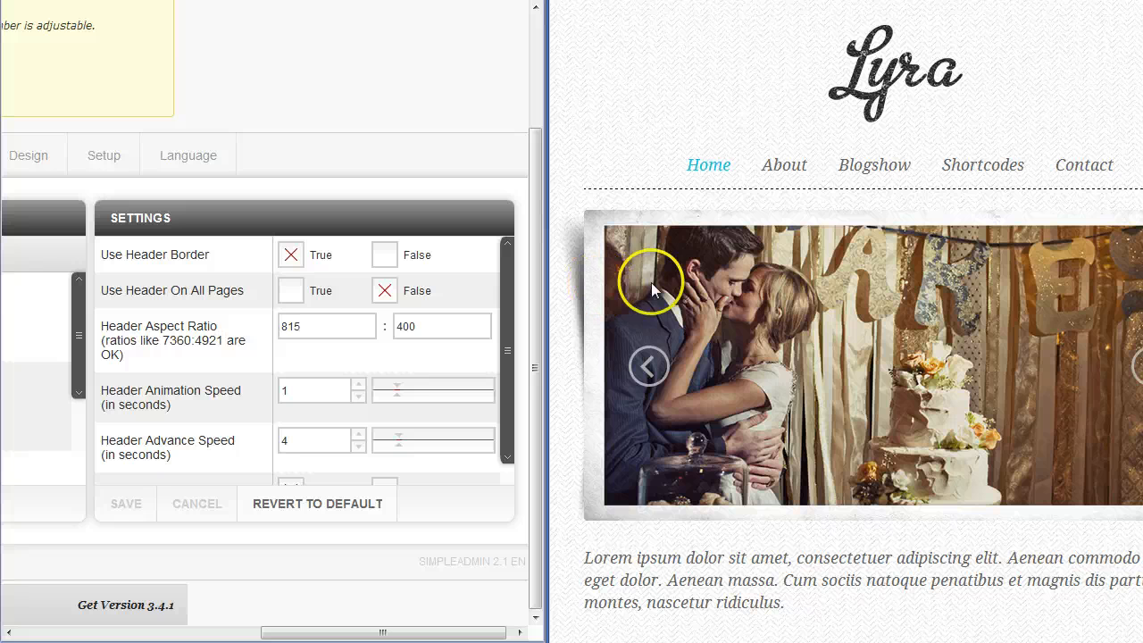
pyautogui.click(290, 290)
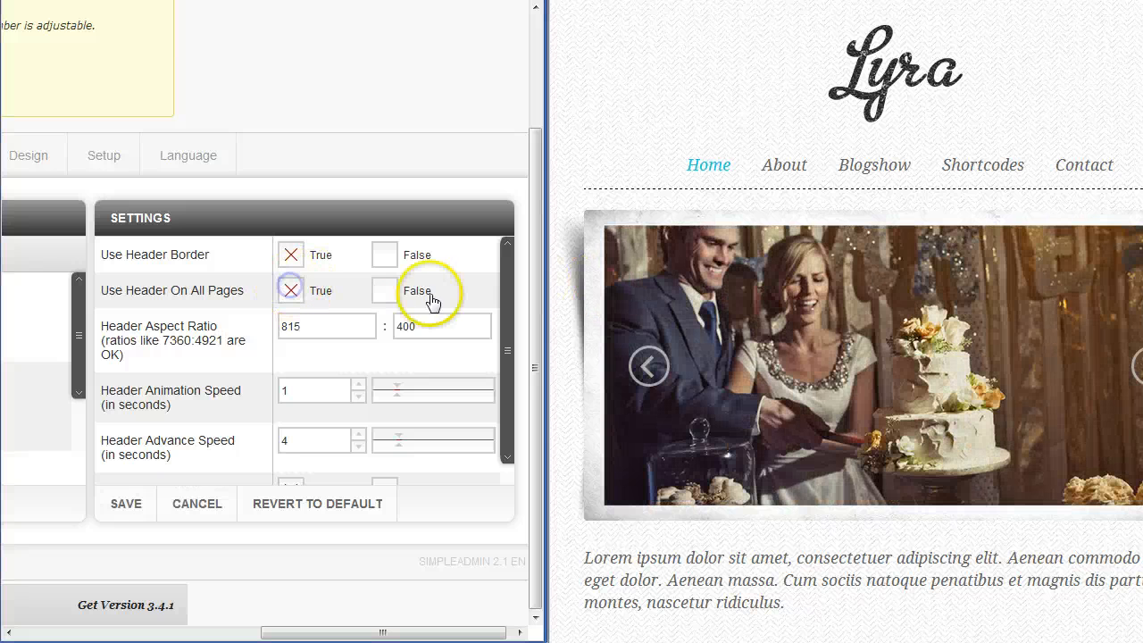
pyautogui.click(386, 292)
pyautogui.click(202, 498)
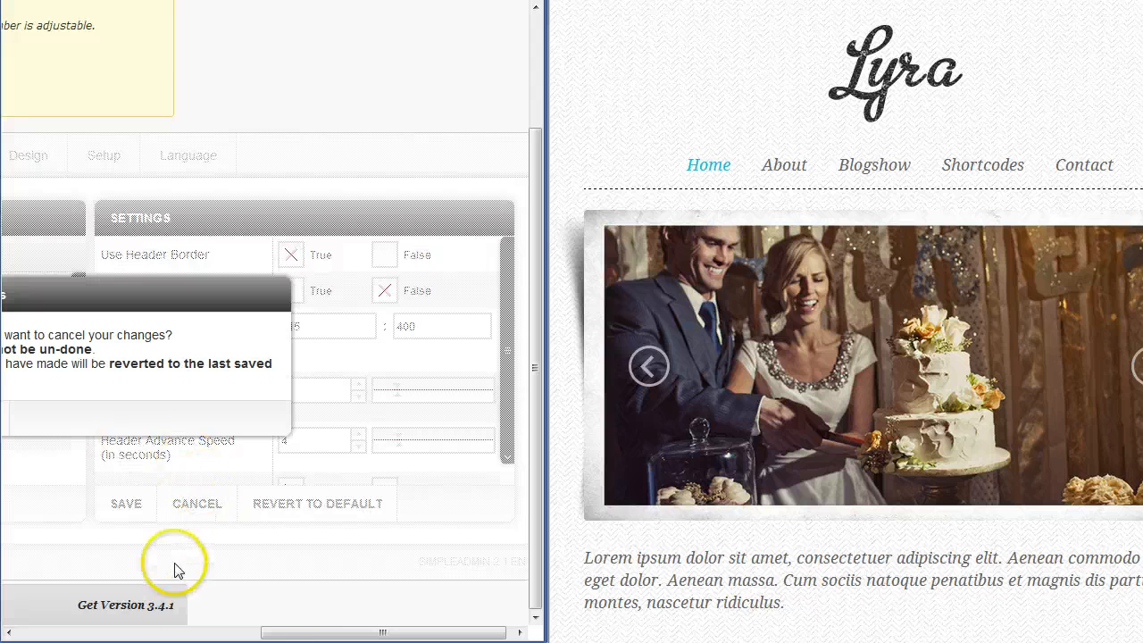
pyautogui.moveTo(301, 633); pyautogui.dragTo(188, 632)
pyautogui.click(158, 420)
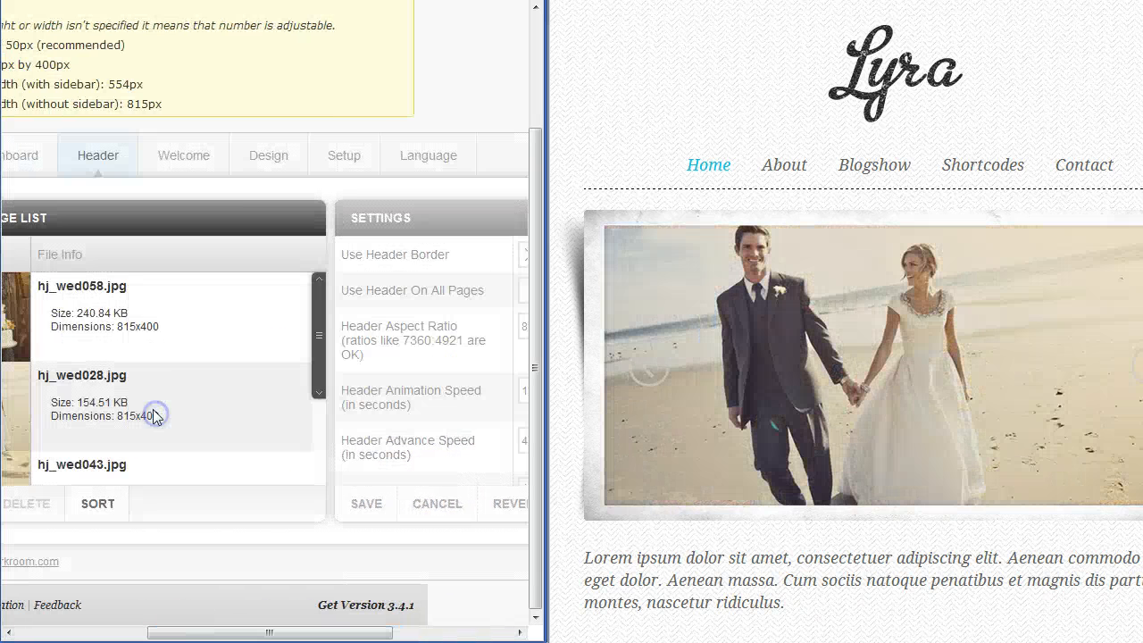
# - Open the Design settings and view the available Logo Position options
pyautogui.click(270, 154)
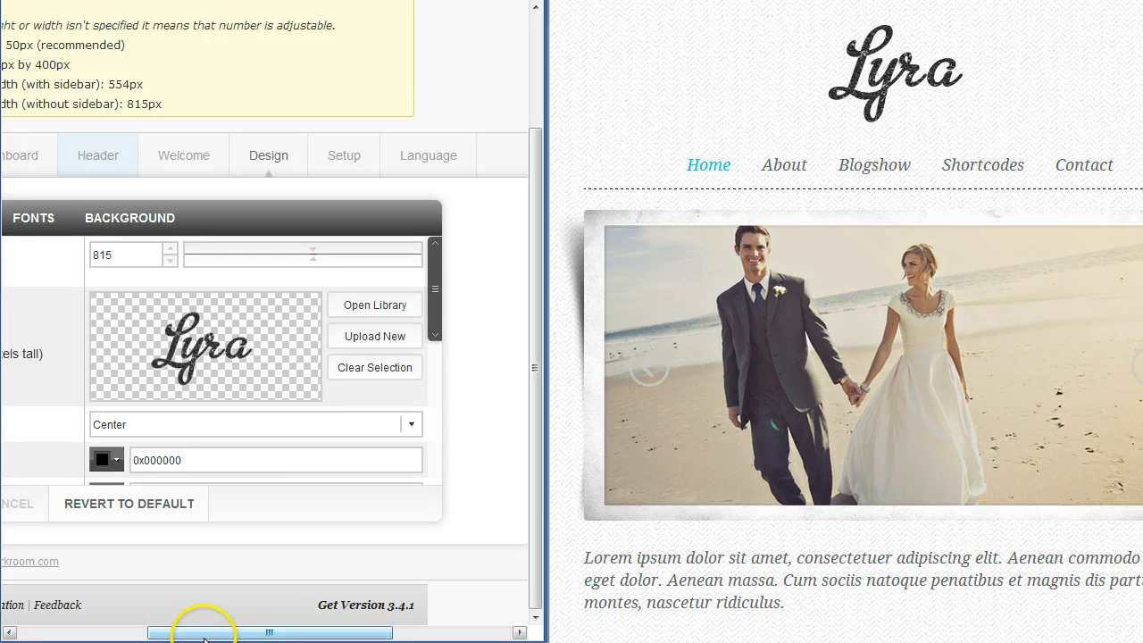
pyautogui.moveTo(204, 637); pyautogui.dragTo(159, 634)
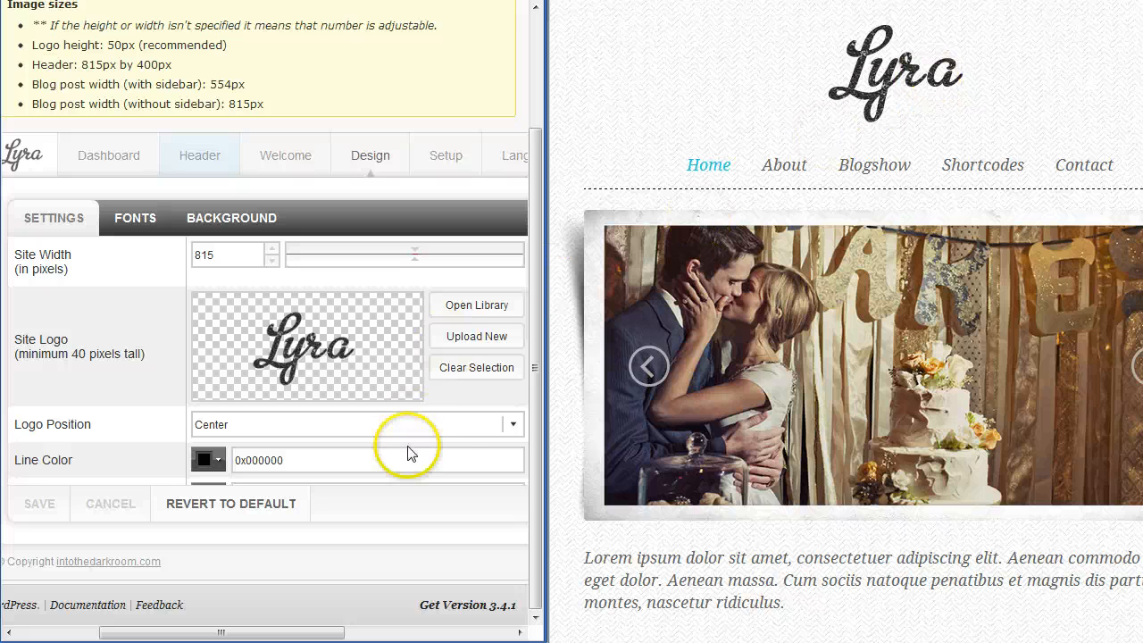
pyautogui.click(512, 425)
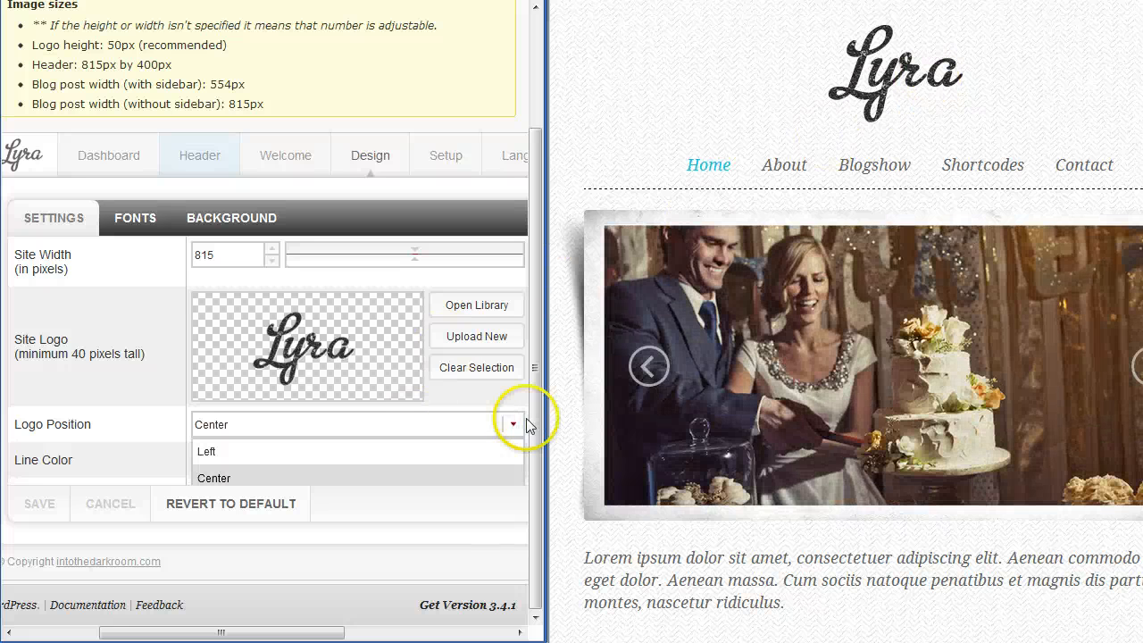
pyautogui.click(518, 427)
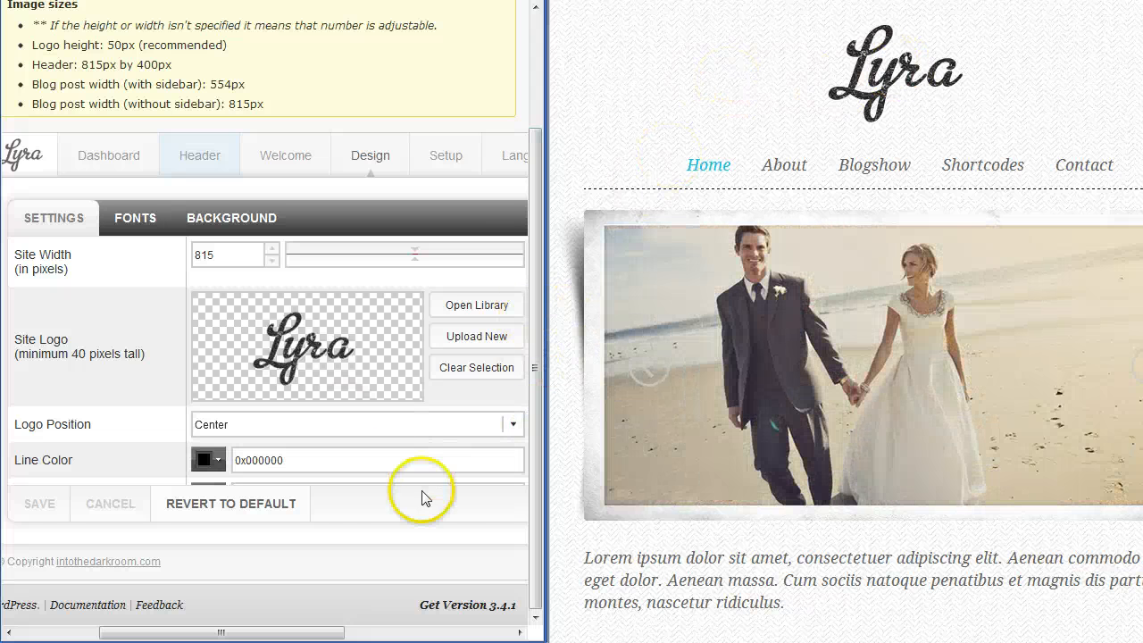
# - Examine the Design color settings alongside the live blog's sub-navigation, header arrows and social icons
pyautogui.moveTo(266, 636); pyautogui.dragTo(283, 636)
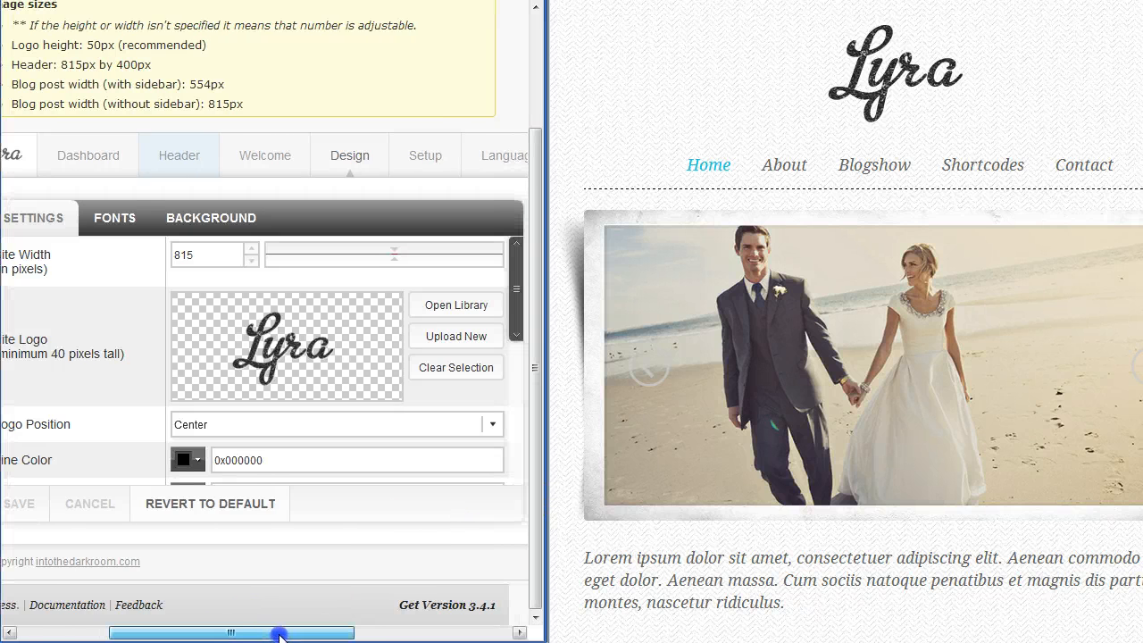
pyautogui.moveTo(503, 298); pyautogui.dragTo(508, 370)
pyautogui.moveTo(337, 632); pyautogui.dragTo(312, 632)
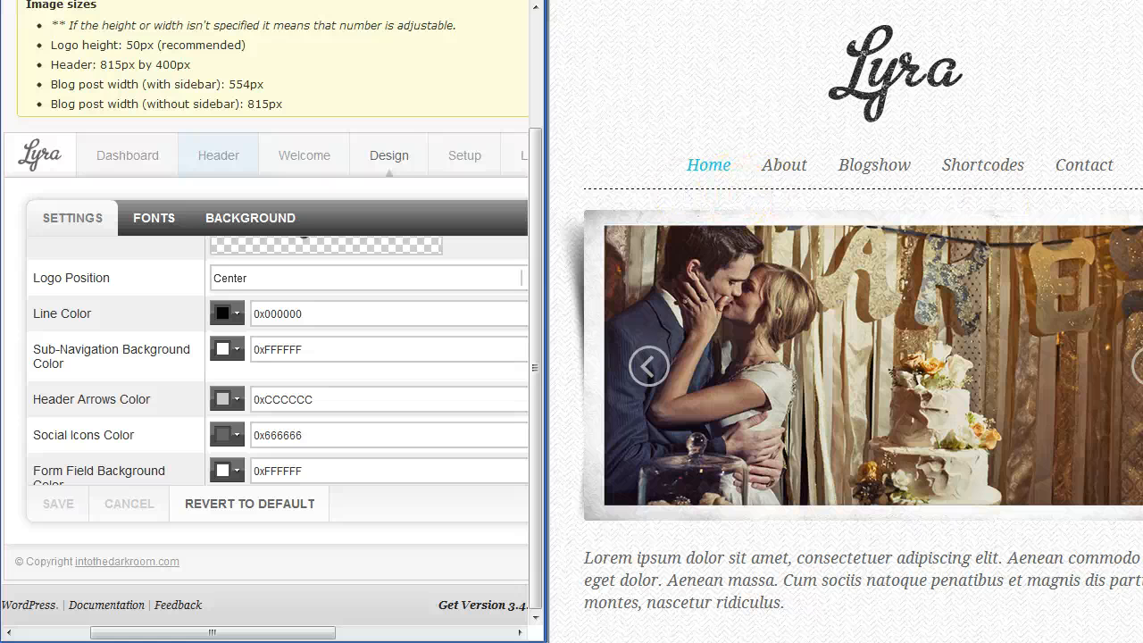
pyautogui.scroll(-3, 816, 393)
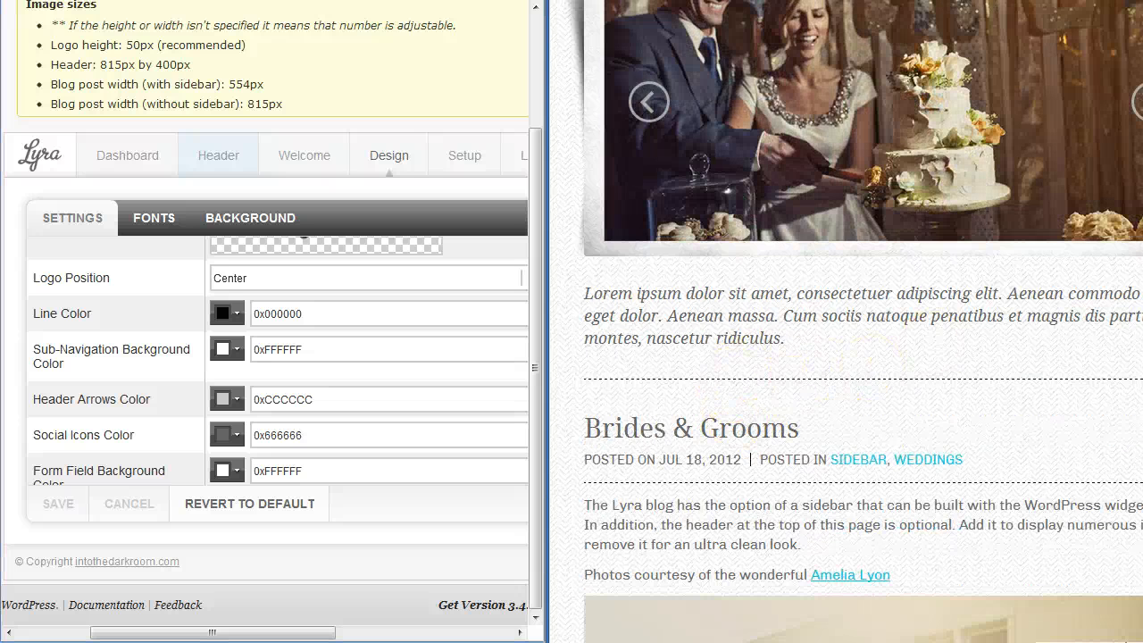
pyautogui.scroll(3, 1063, 170)
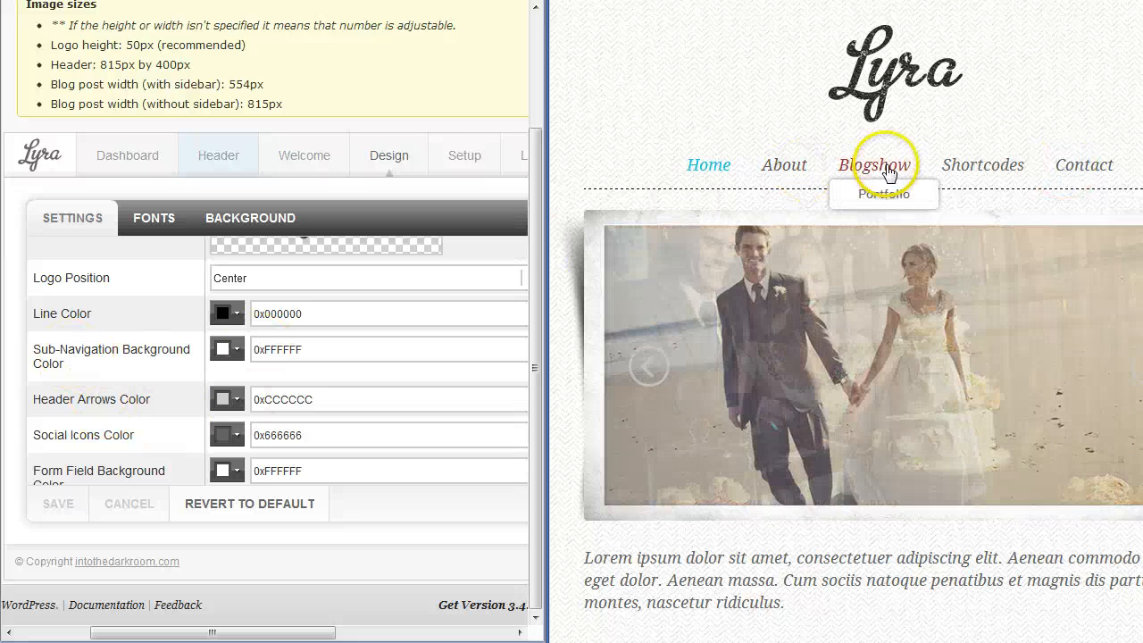
pyautogui.moveTo(880, 170)
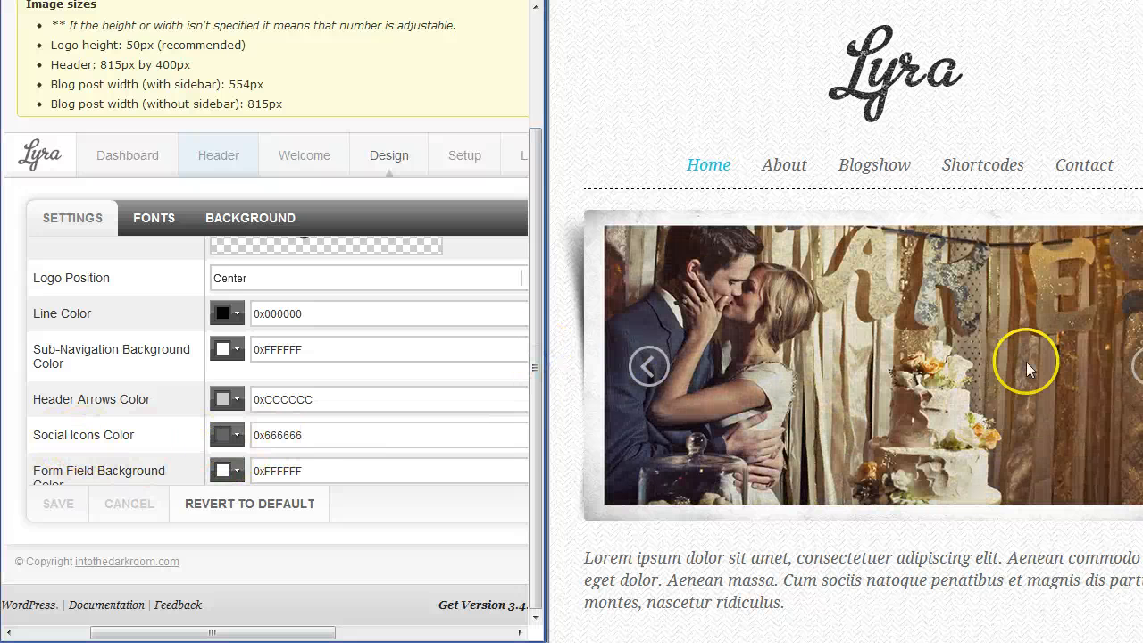
pyautogui.scroll(-20, 862, 358)
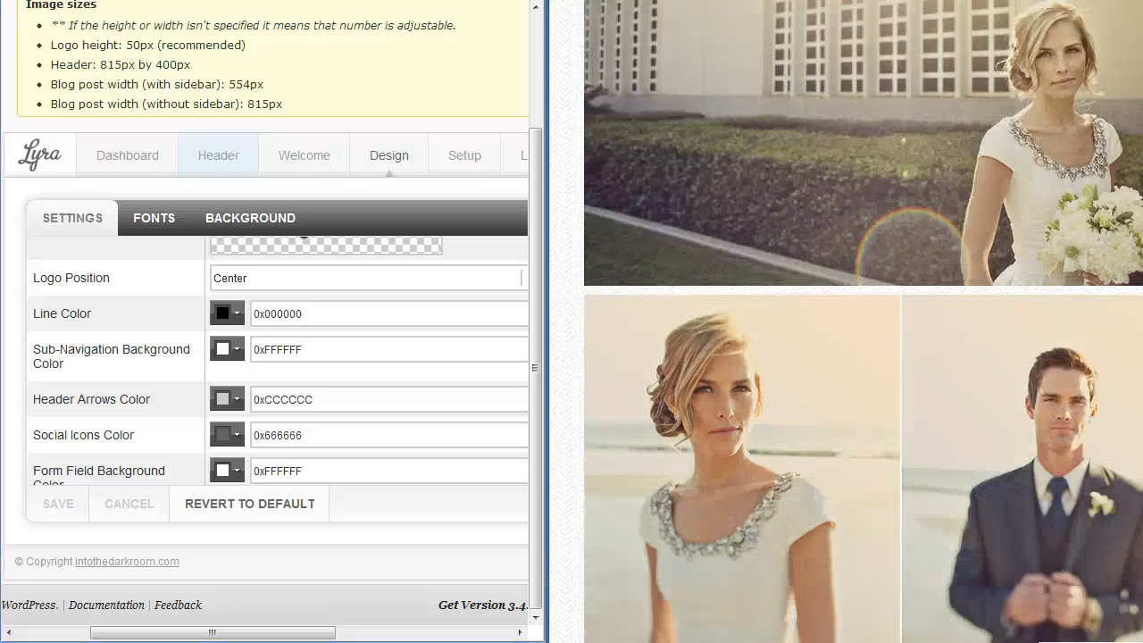
pyautogui.scroll(-15, 862, 357)
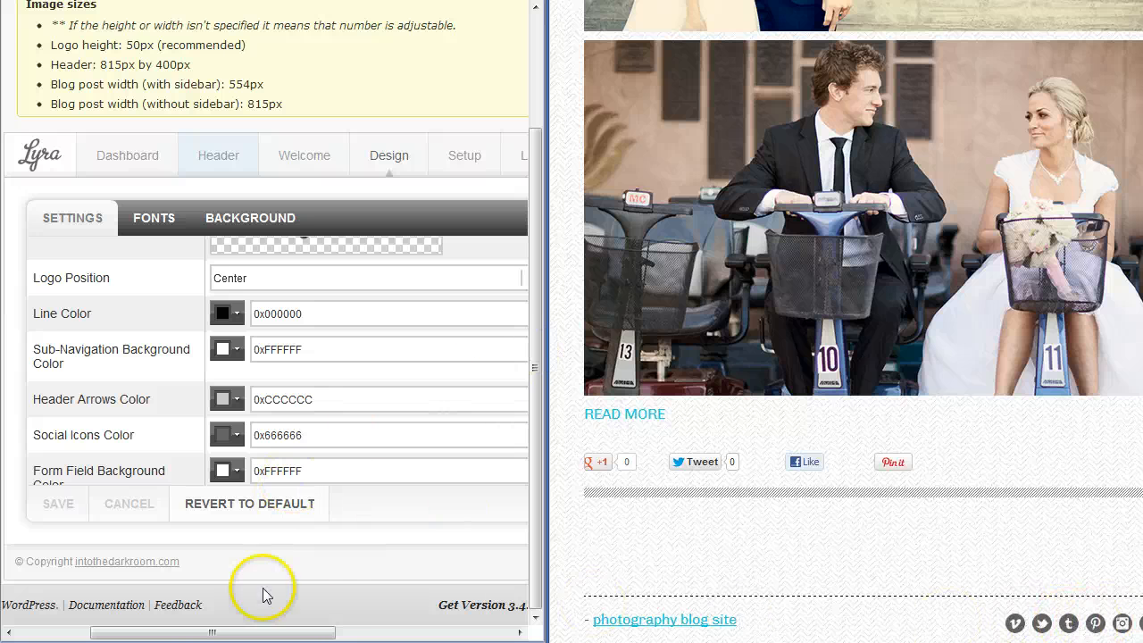
# - Review the form field colors and post image spacing settings, comparing the field colors with the form on the blog's Contact page
pyautogui.moveTo(199, 632); pyautogui.dragTo(250, 632)
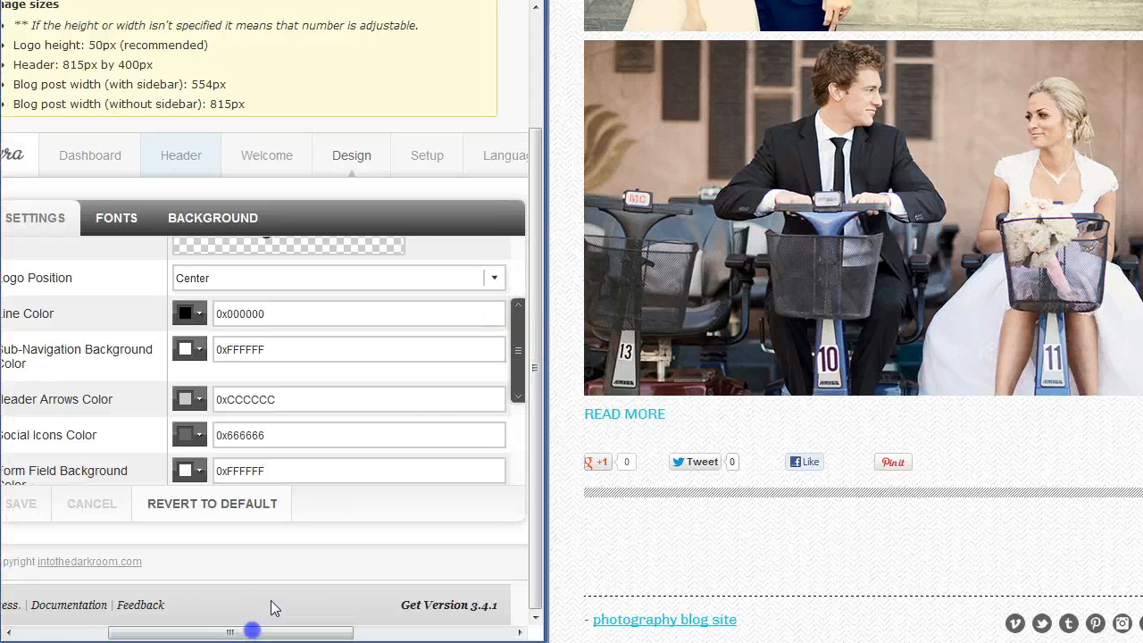
pyautogui.moveTo(516, 345); pyautogui.dragTo(521, 423)
pyautogui.moveTo(273, 634); pyautogui.dragTo(234, 632)
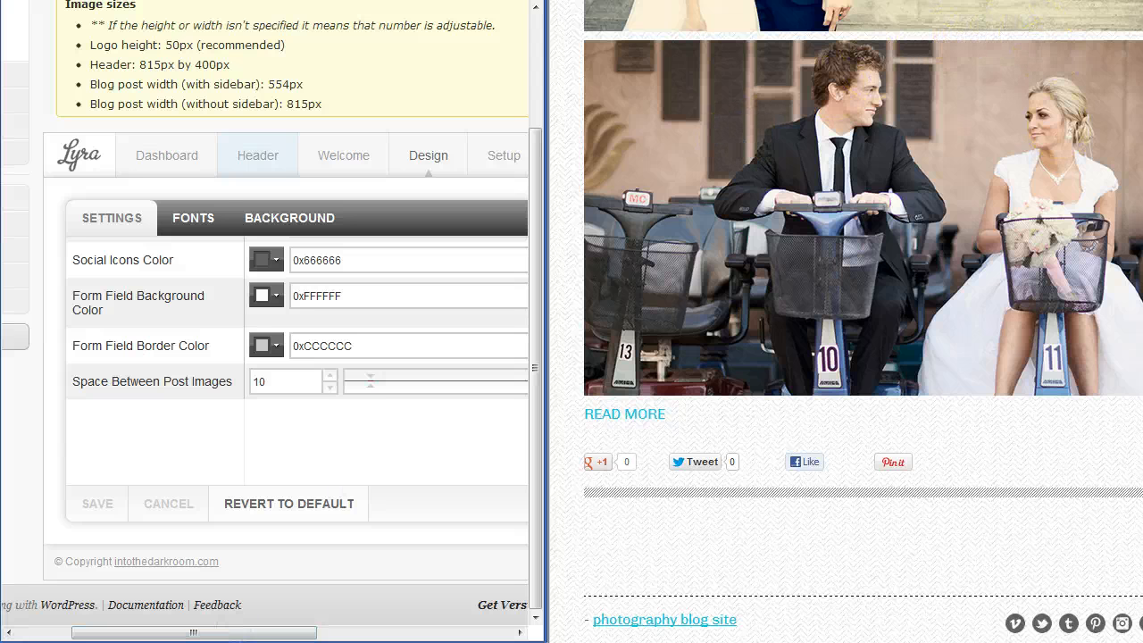
pyautogui.scroll(13, 846, 322)
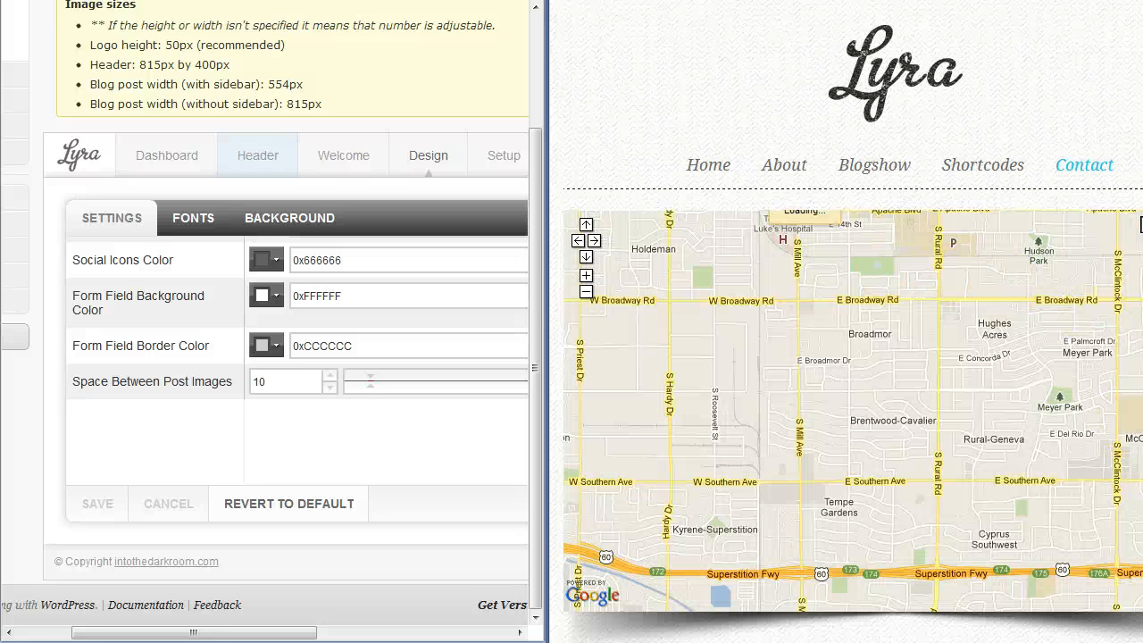
pyautogui.scroll(-2, 853, 358)
pyautogui.scroll(-5, 617, 318)
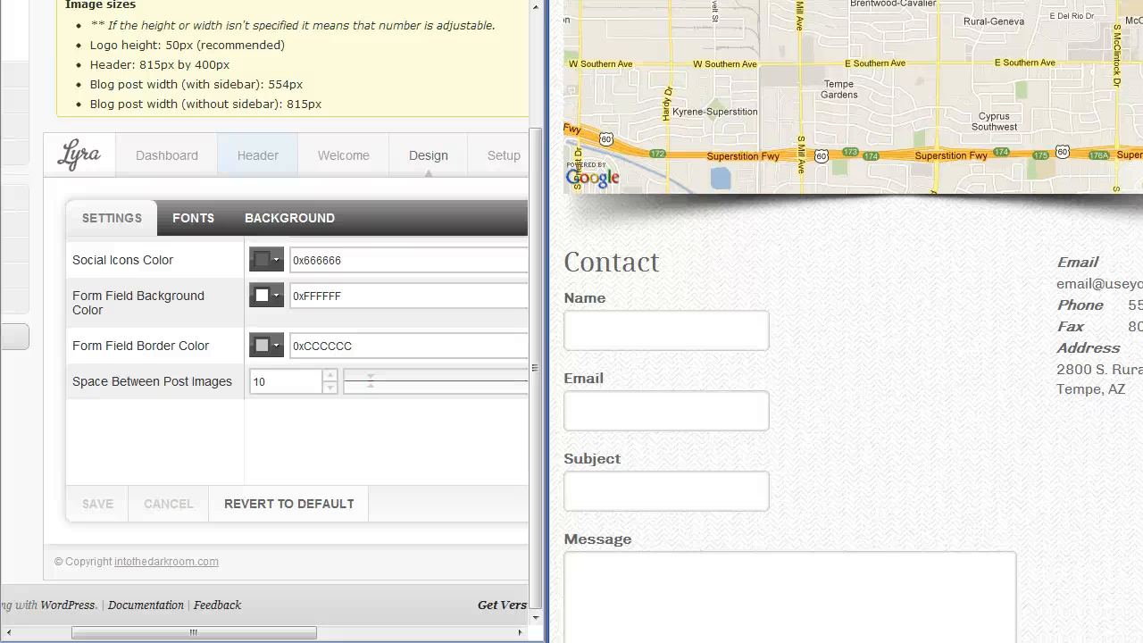
pyautogui.click(612, 327)
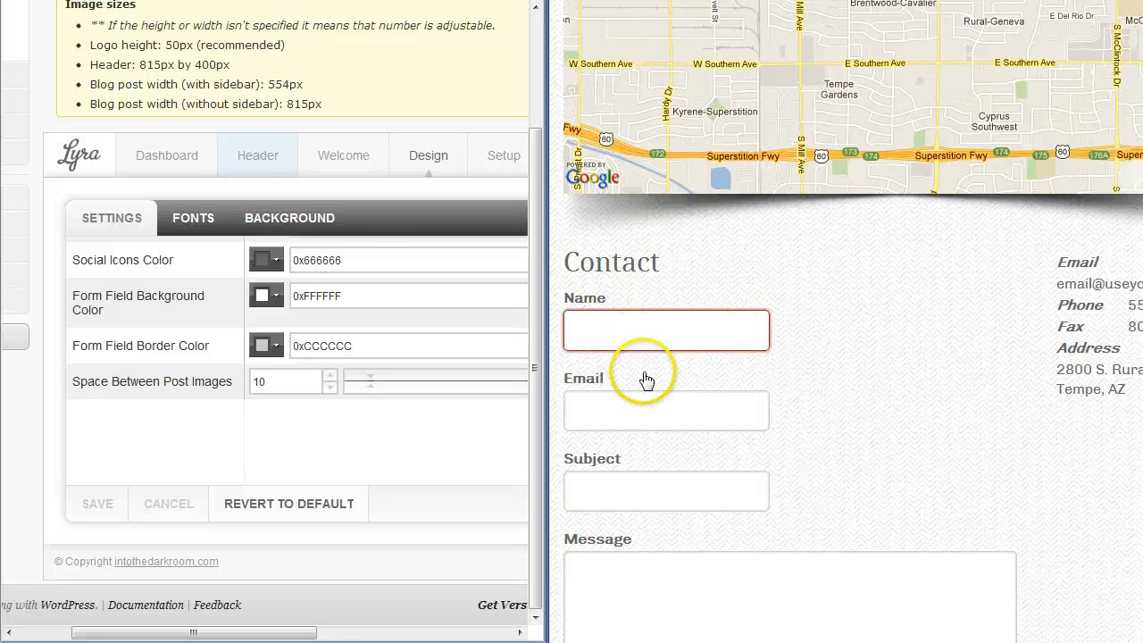
pyautogui.click(125, 406)
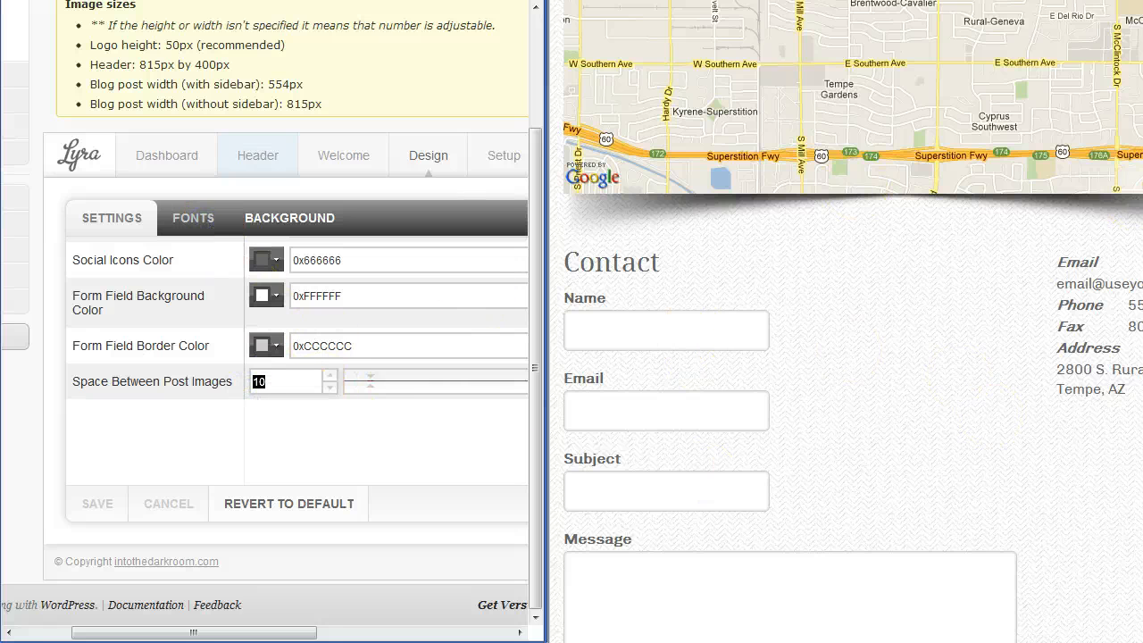
pyautogui.click(193, 218)
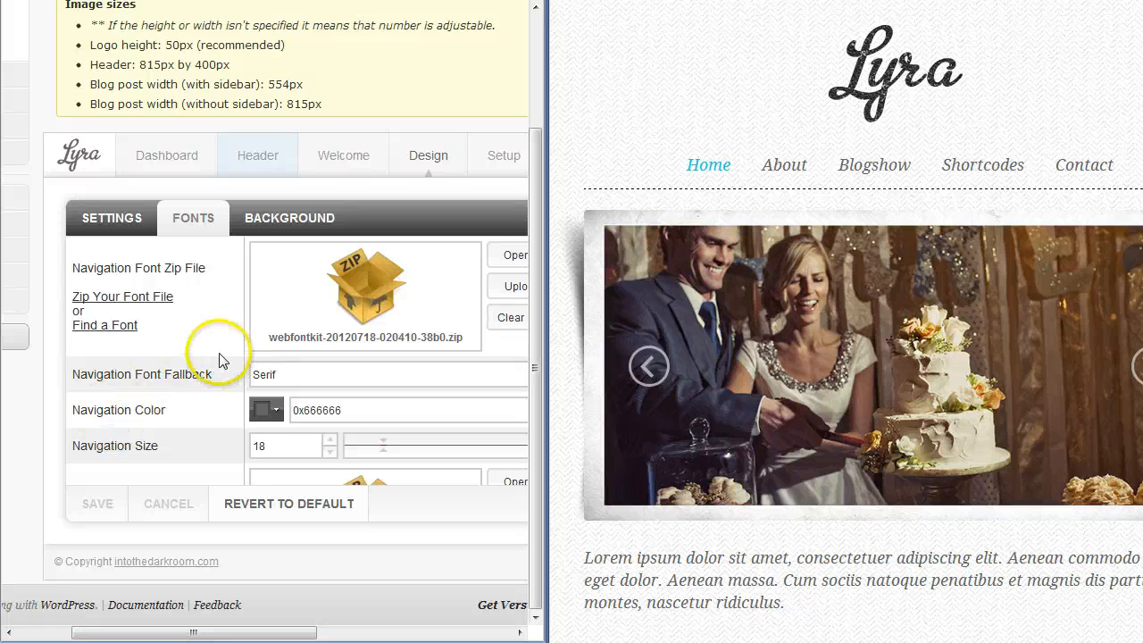
pyautogui.click(117, 327)
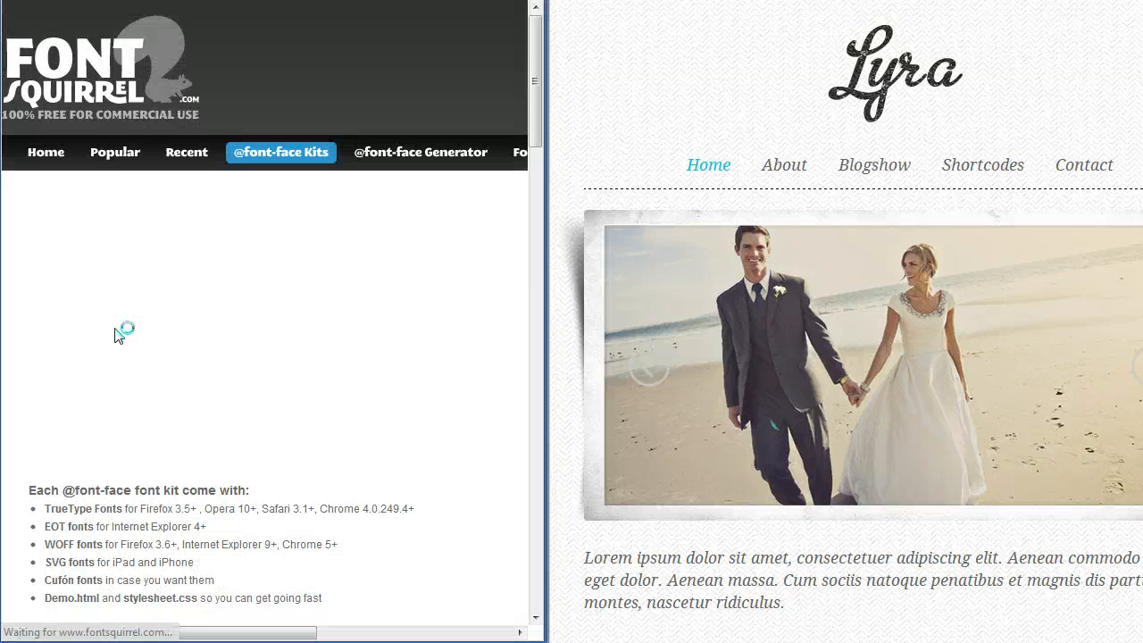
pyautogui.scroll(-6, 530, 45)
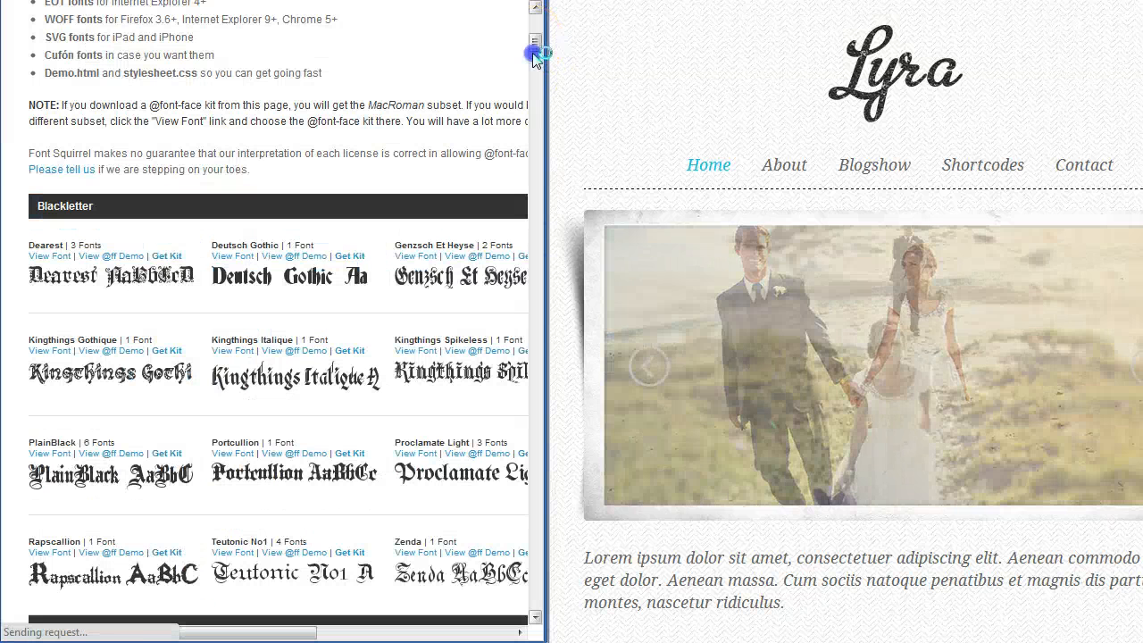
pyautogui.moveTo(537, 54); pyautogui.dragTo(544, 143)
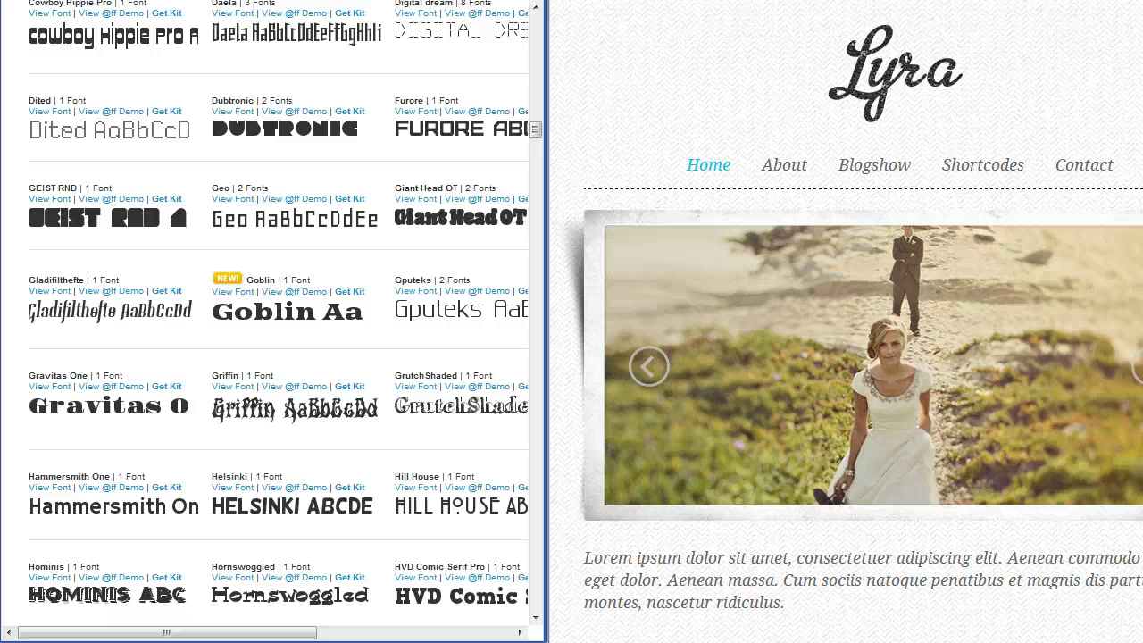
pyautogui.click(309, 1)
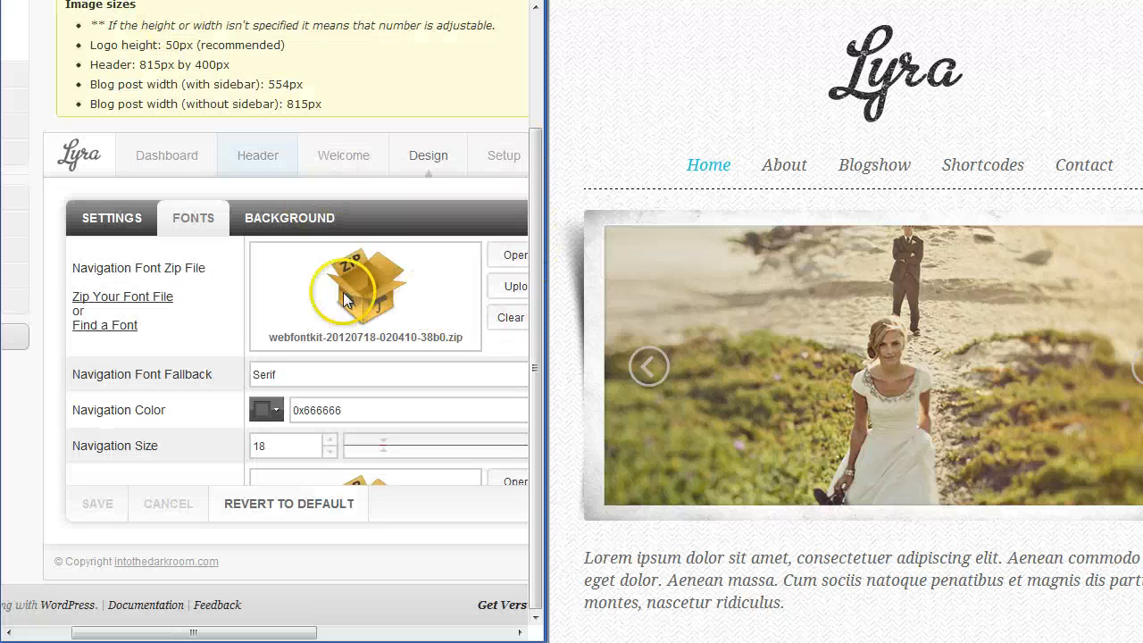
# - Review the navigation font's fallback options, color and size settings, and the Welcome font settings
pyautogui.moveTo(255, 633); pyautogui.dragTo(280, 634)
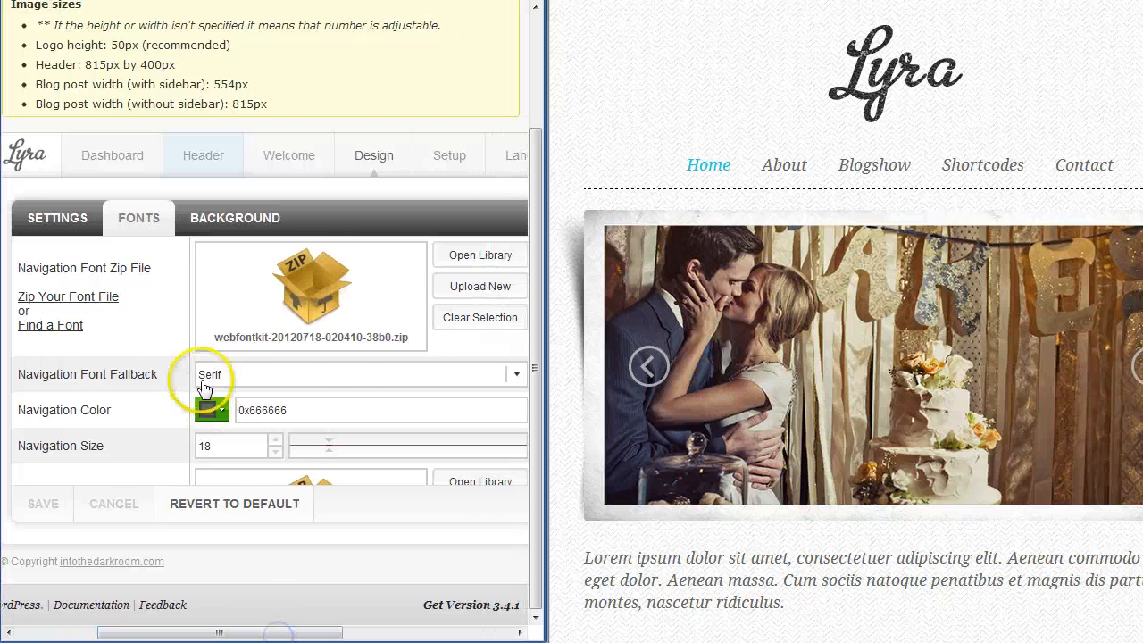
pyautogui.click(515, 376)
pyautogui.click(514, 379)
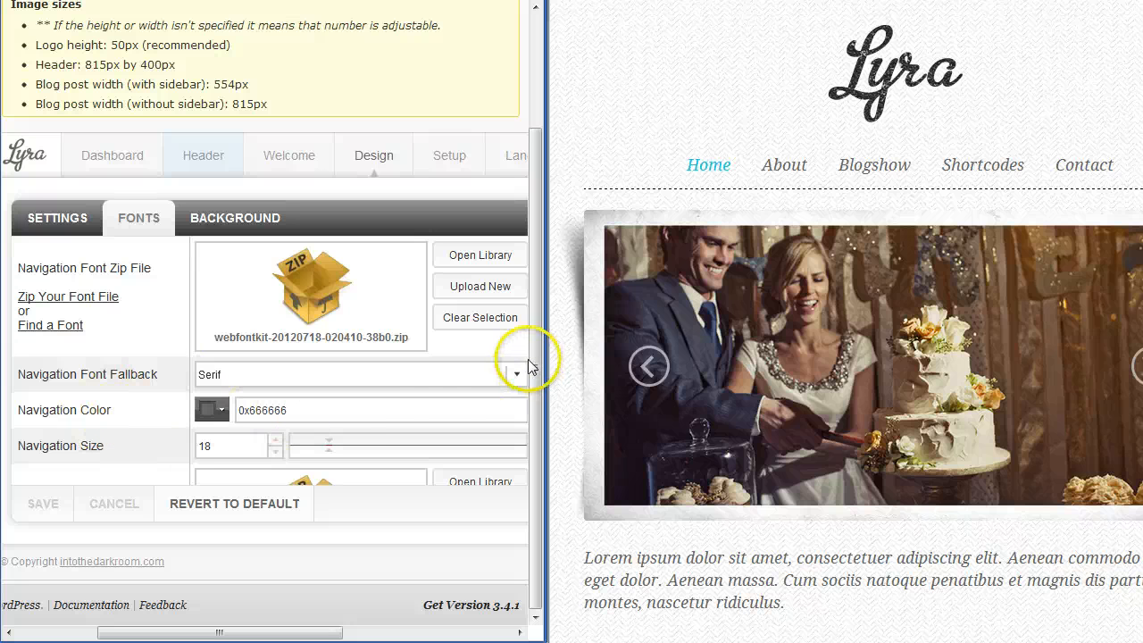
pyautogui.moveTo(533, 356); pyautogui.dragTo(530, 409)
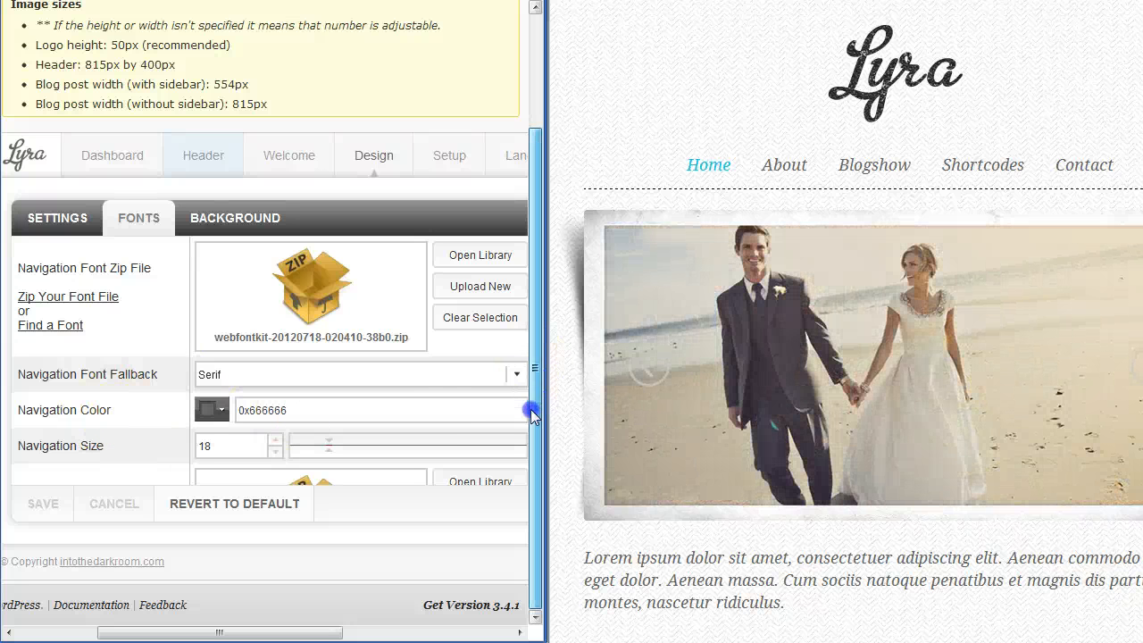
pyautogui.moveTo(290, 632); pyautogui.dragTo(308, 632)
pyautogui.moveTo(506, 282); pyautogui.dragTo(503, 310)
pyautogui.moveTo(298, 631); pyautogui.dragTo(289, 631)
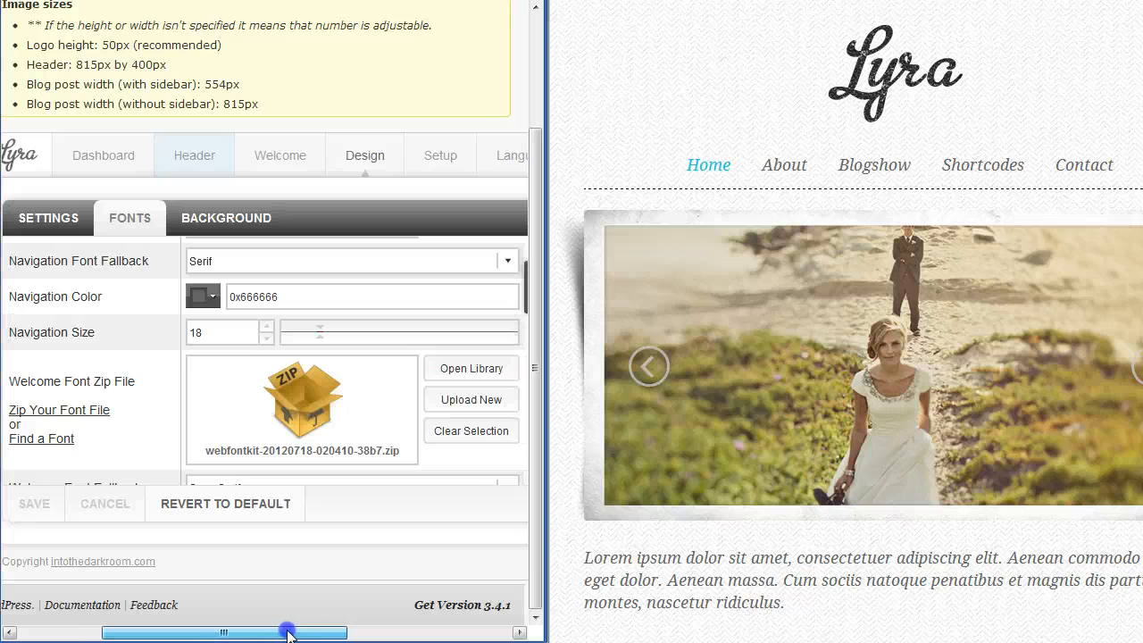
# - Open the Design background settings and view the available Background Tile Mode options
pyautogui.click(228, 221)
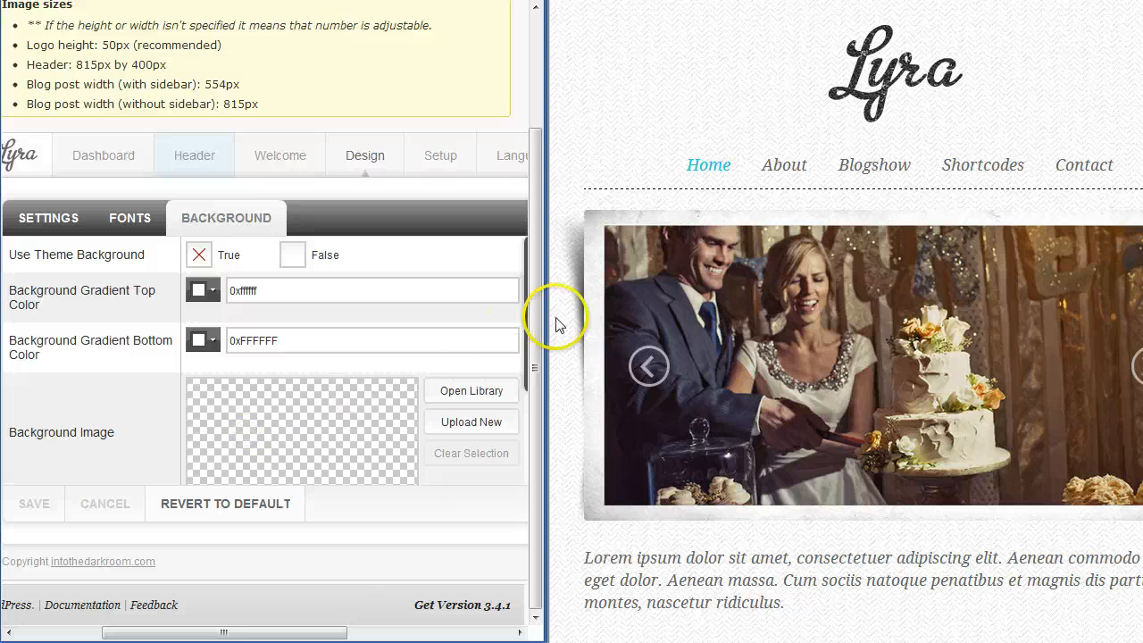
pyautogui.moveTo(525, 398); pyautogui.dragTo(532, 471)
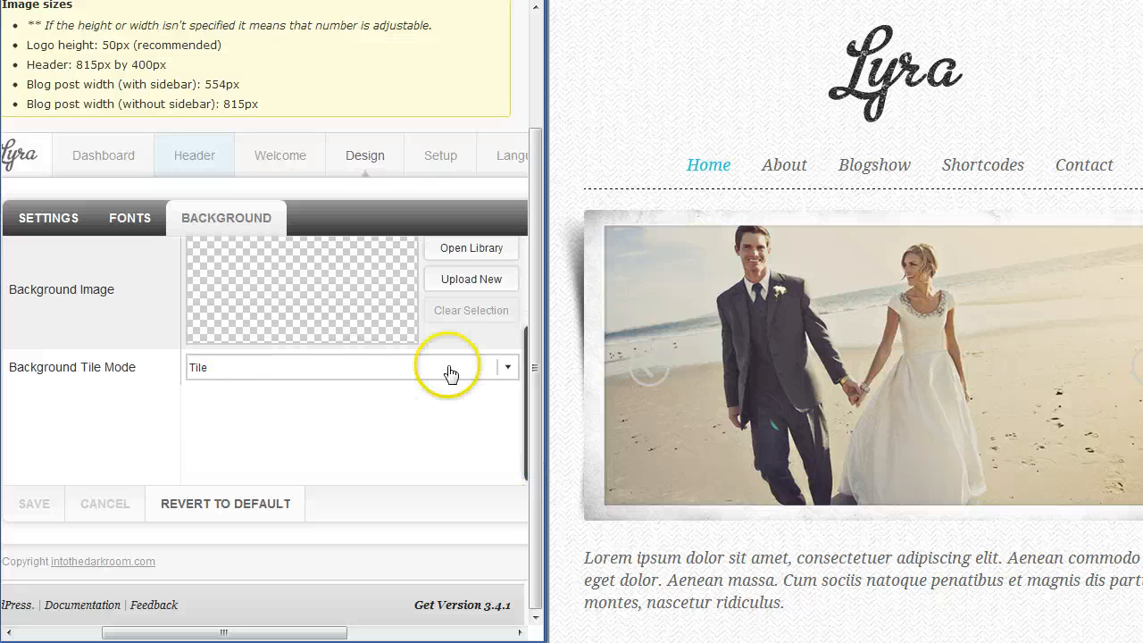
pyautogui.click(503, 370)
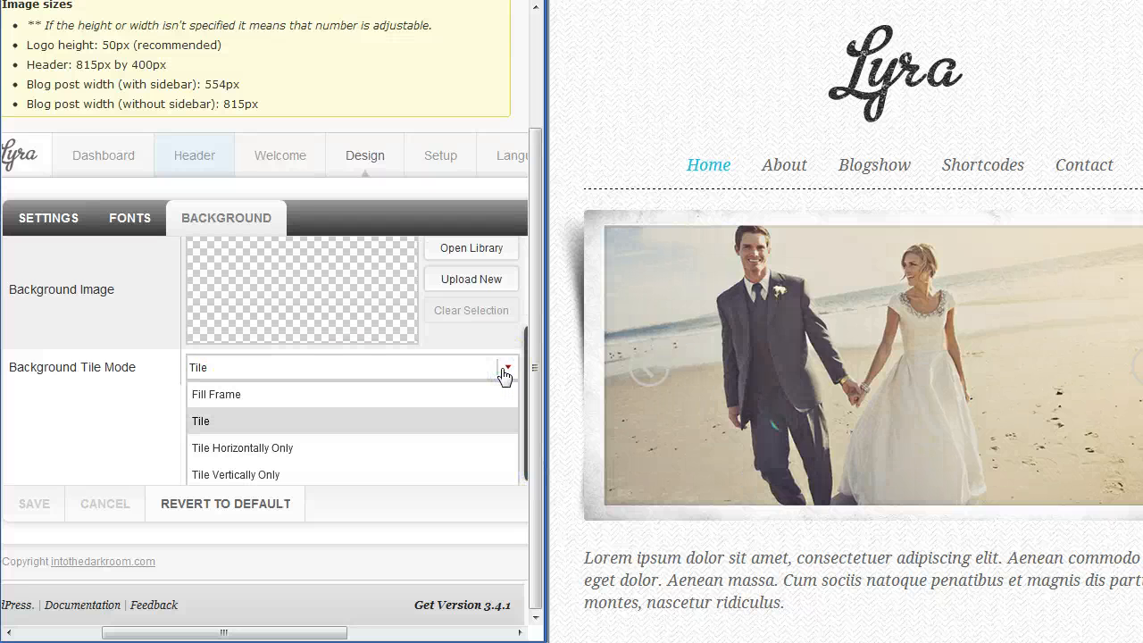